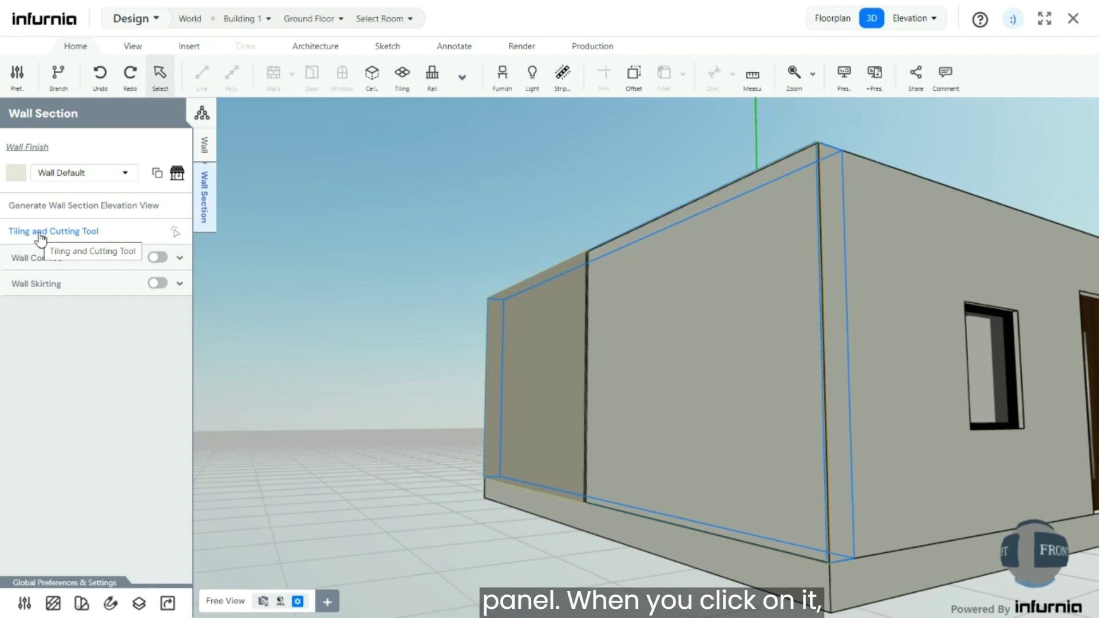
# - Open the selected wall section in the Tiling and Cutting Tool and start editing the outline of its grey rectangular tiling shape
pyautogui.click(40, 232)
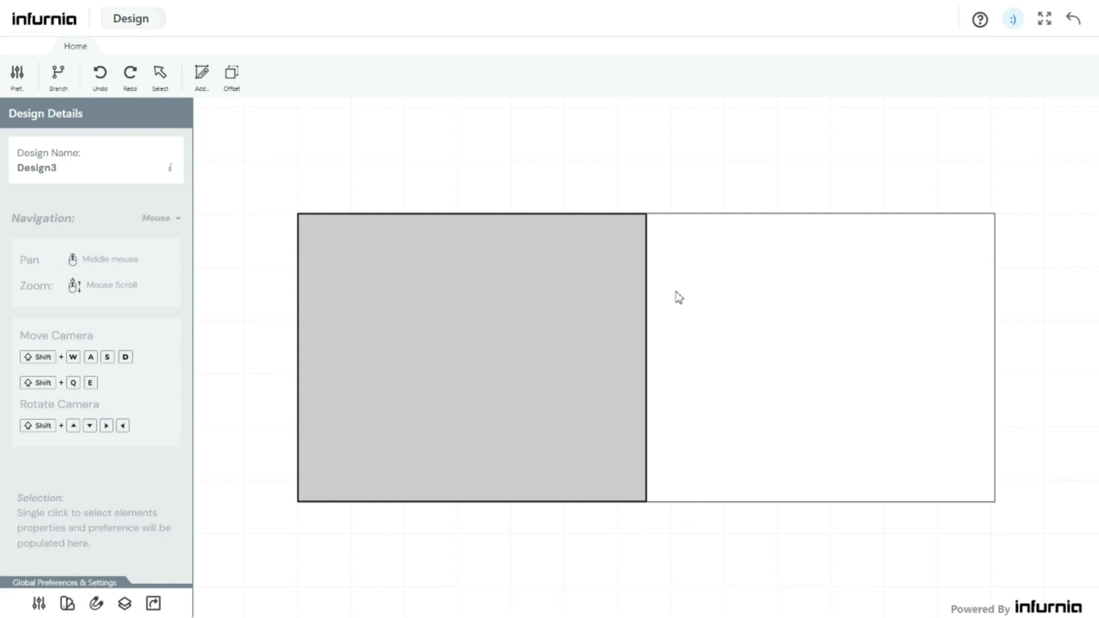
pyautogui.click(546, 293)
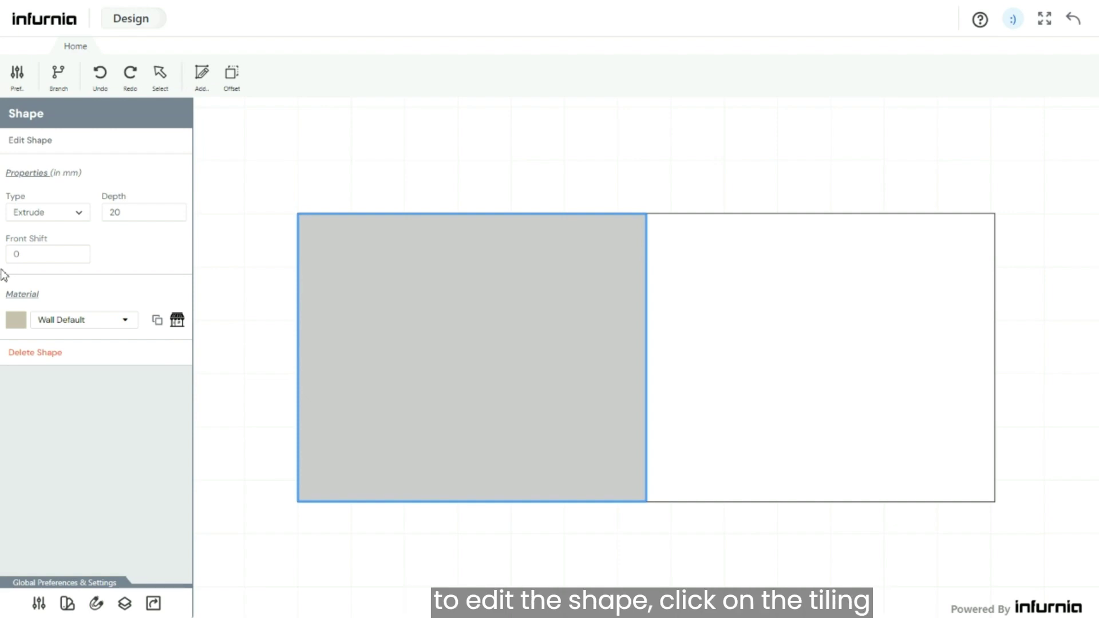
pyautogui.click(34, 141)
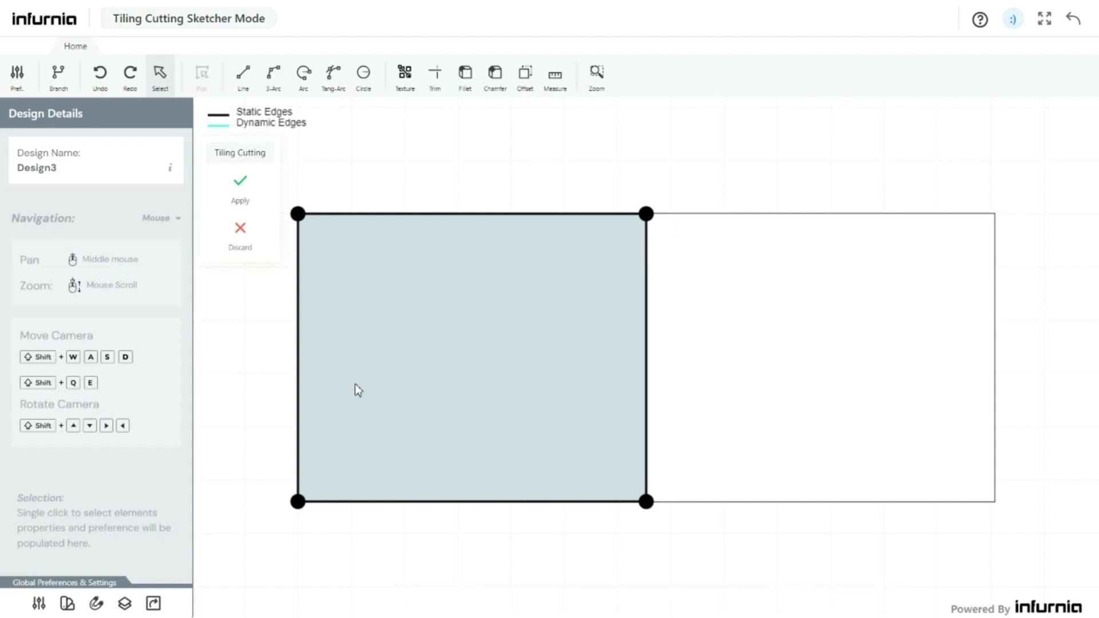
# - Delete the right vertical edge and the bottom edge of the tiling outline
pyautogui.click(643, 379)
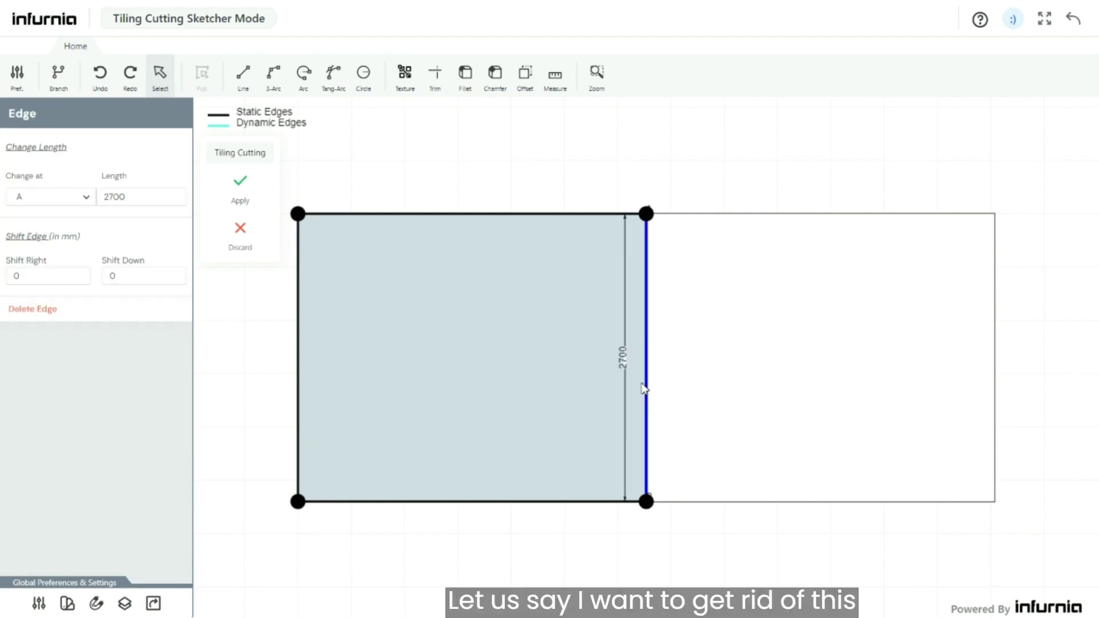
pyautogui.click(581, 496)
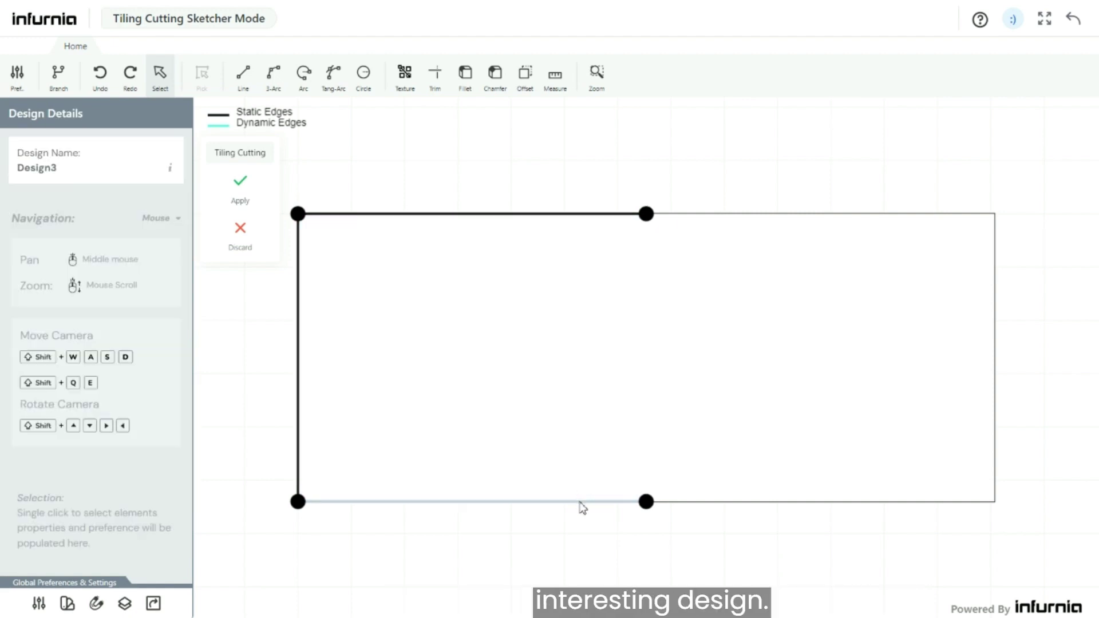
pyautogui.click(582, 508)
pyautogui.press('Delete')
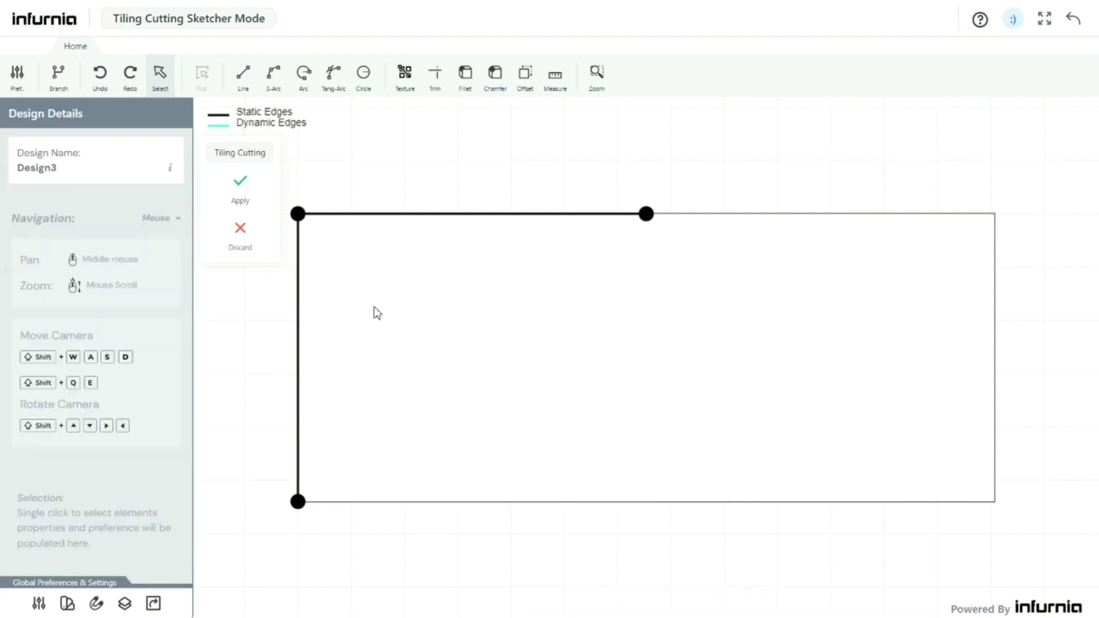
# - Close the outline with lines into an upside-down L, stepping up about 1140 mm from the bottom edge, and apply the sketch
pyautogui.click(240, 78)
pyautogui.click(298, 501)
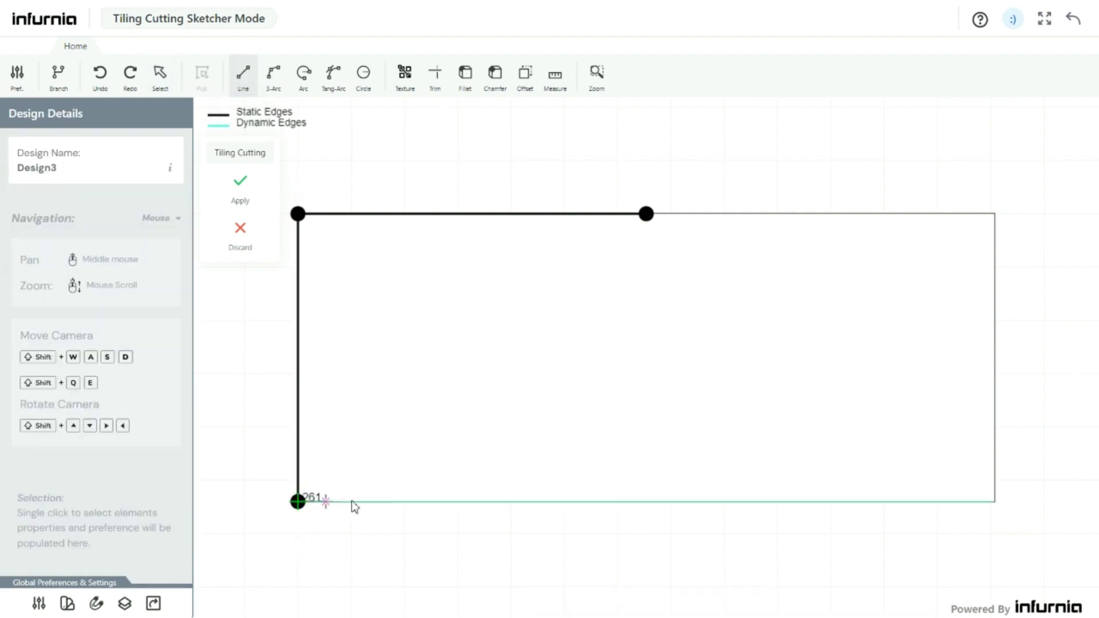
pyautogui.click(484, 502)
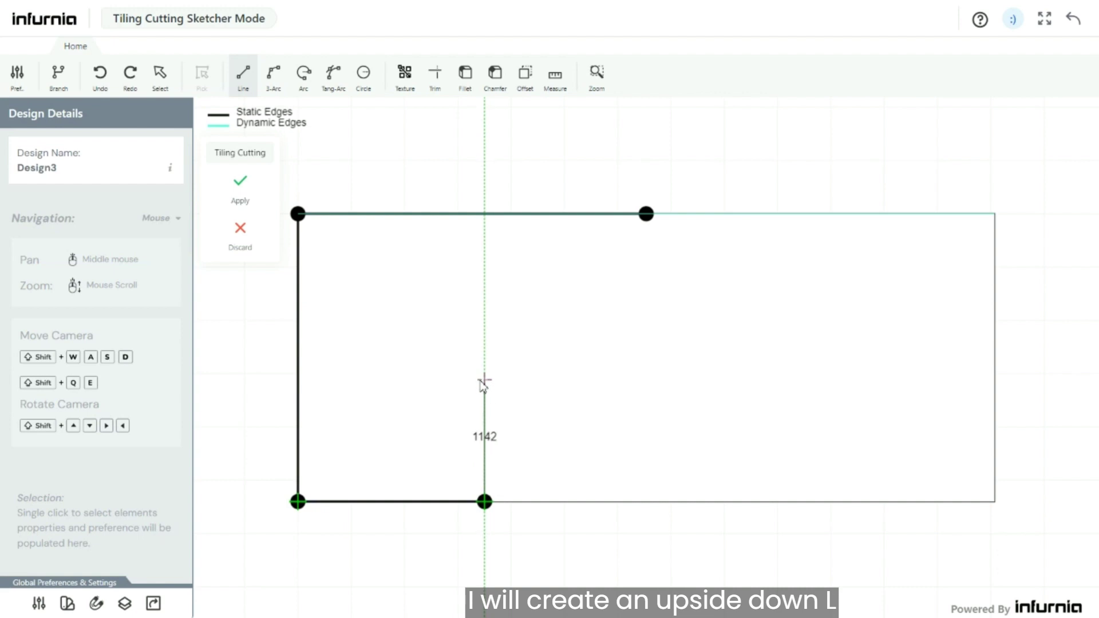
pyautogui.click(484, 380)
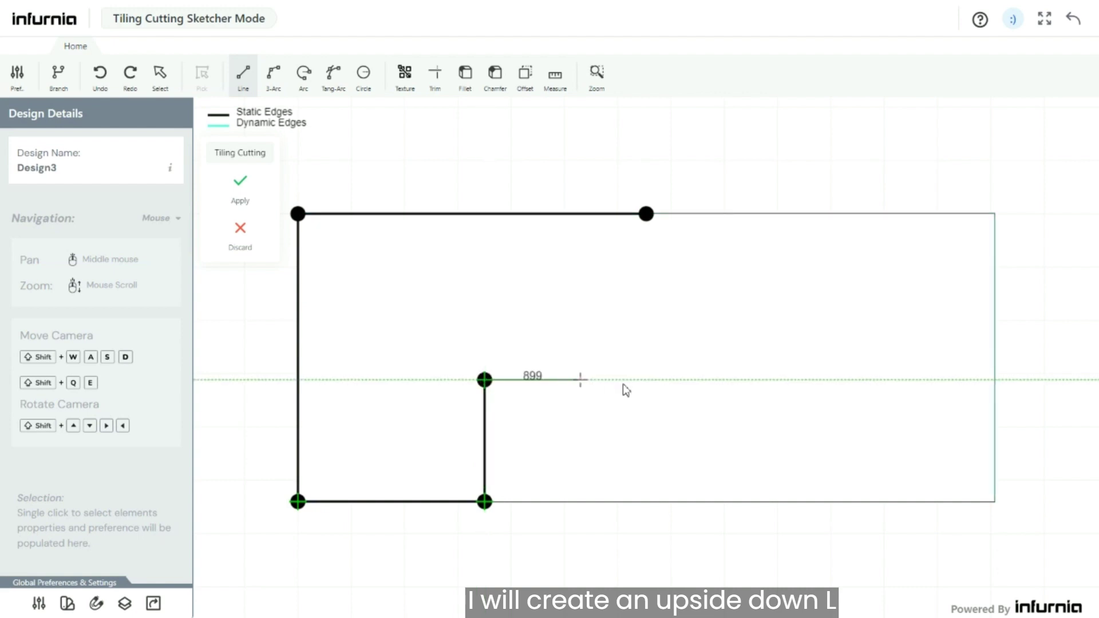
pyautogui.click(659, 380)
pyautogui.click(645, 214)
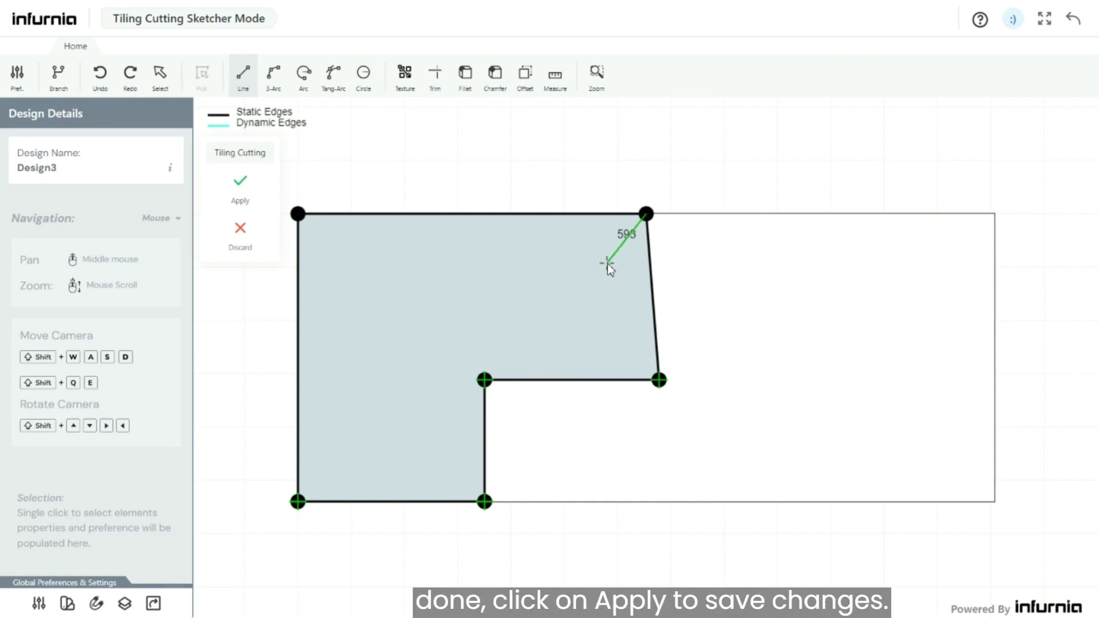
pyautogui.click(298, 238)
pyautogui.click(239, 187)
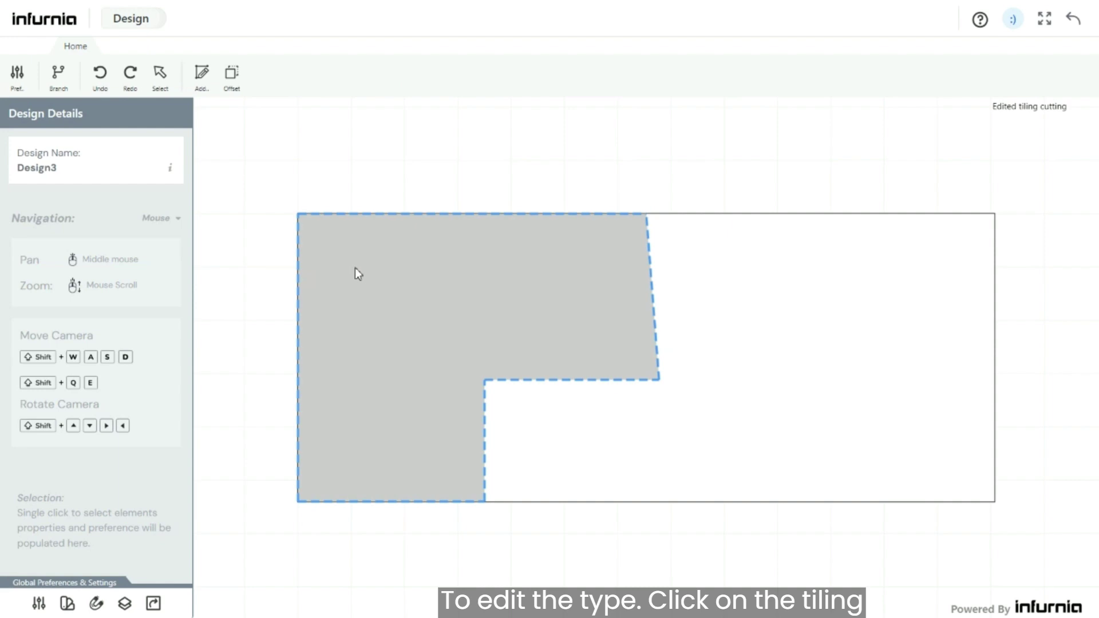
# - Set the L-shaped tiling's depth to 300 mm and its front shift to 200 mm
pyautogui.click(423, 287)
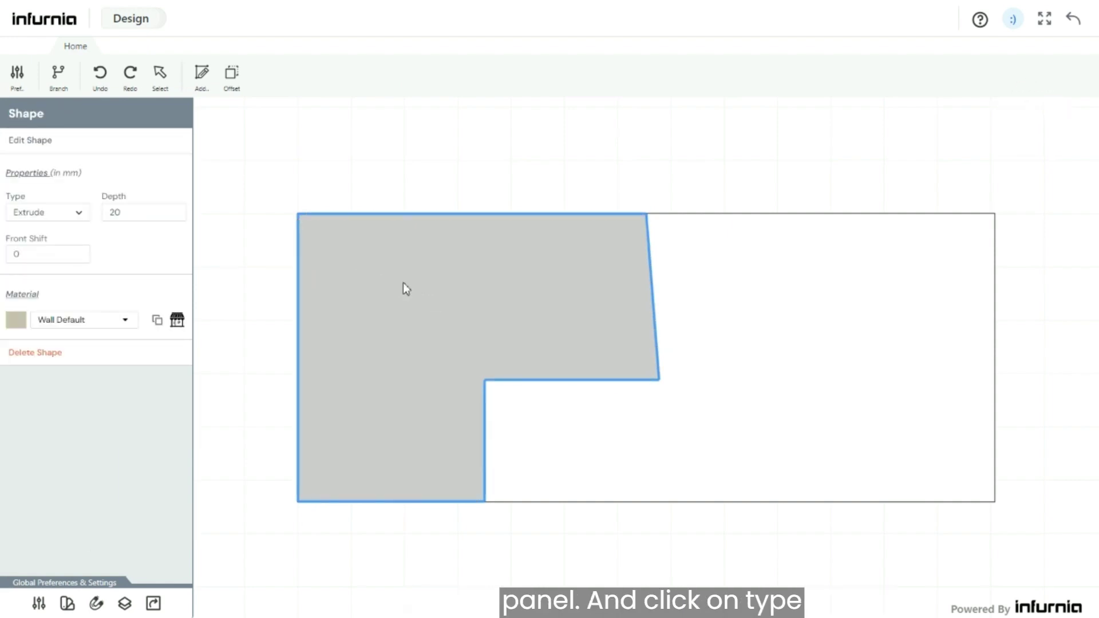
pyautogui.click(85, 215)
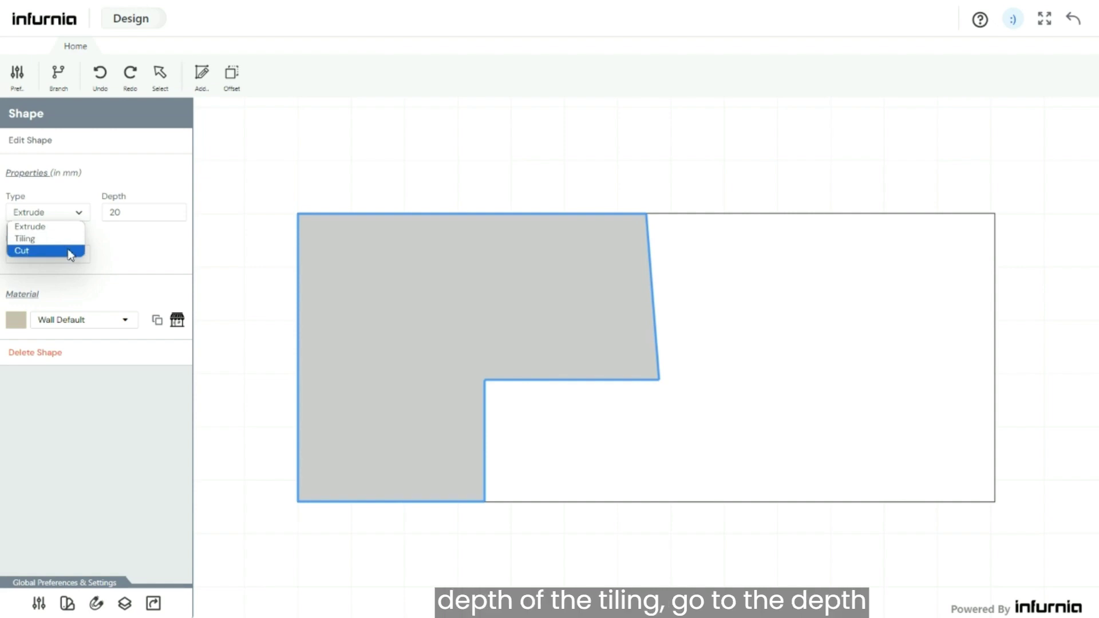
pyautogui.click(130, 214)
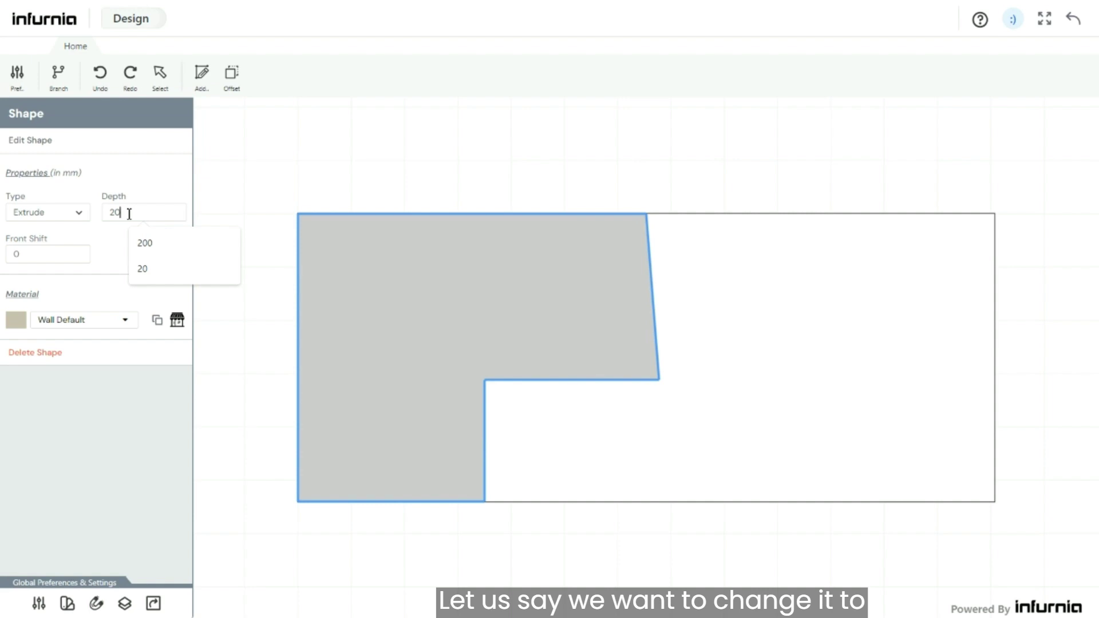
pyautogui.click(143, 243)
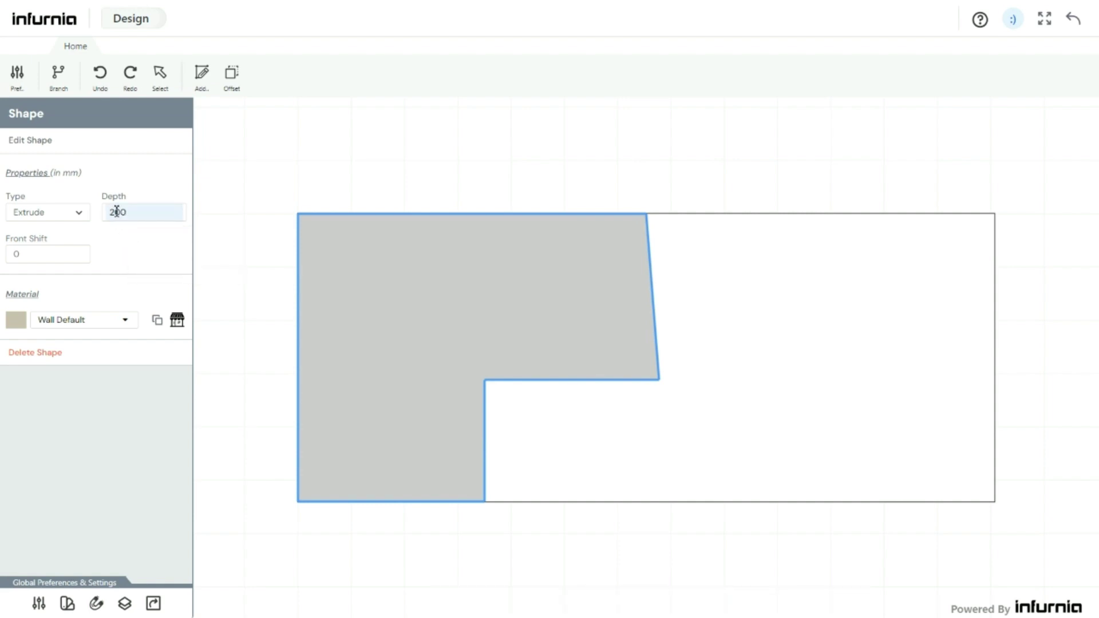
pyautogui.click(117, 212)
pyautogui.press('BackSpace')
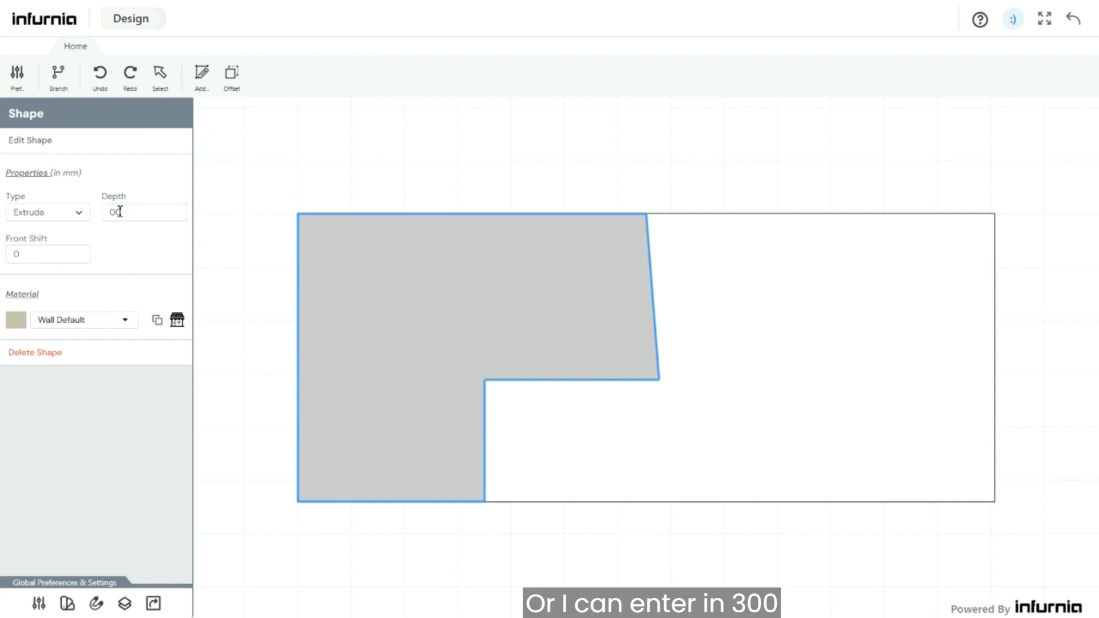
pyautogui.write('3')
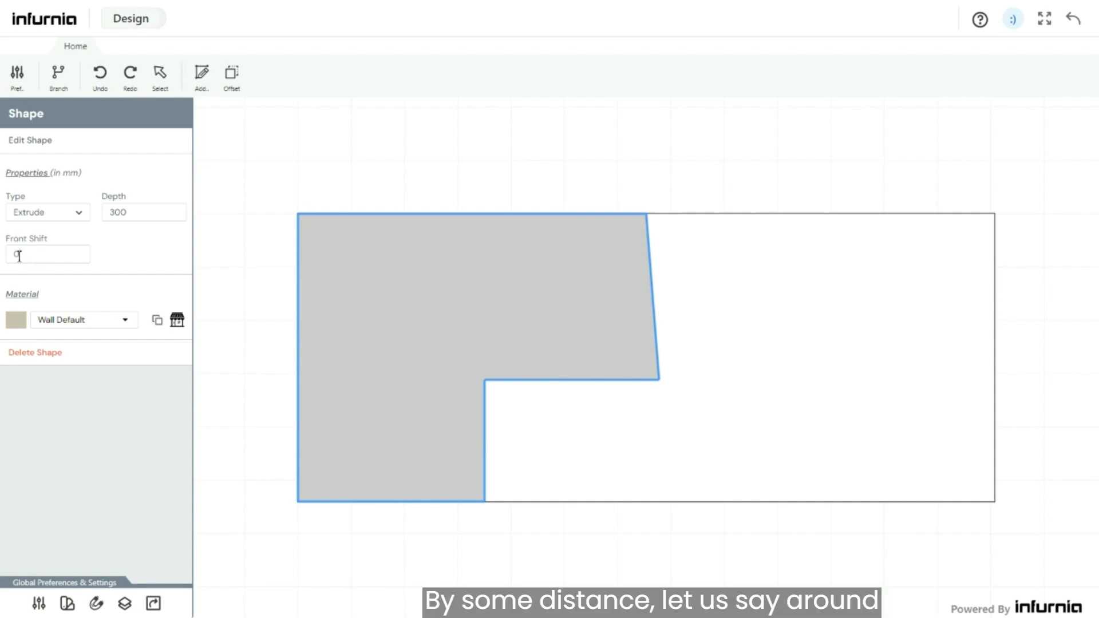
pyautogui.doubleClick(15, 255)
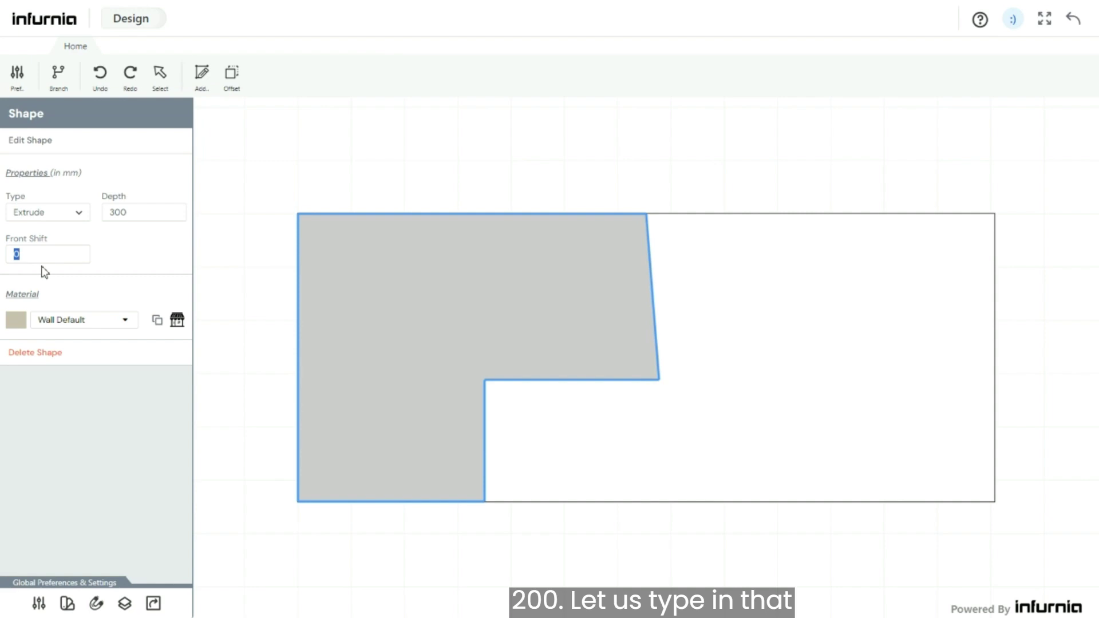
pyautogui.write('200')
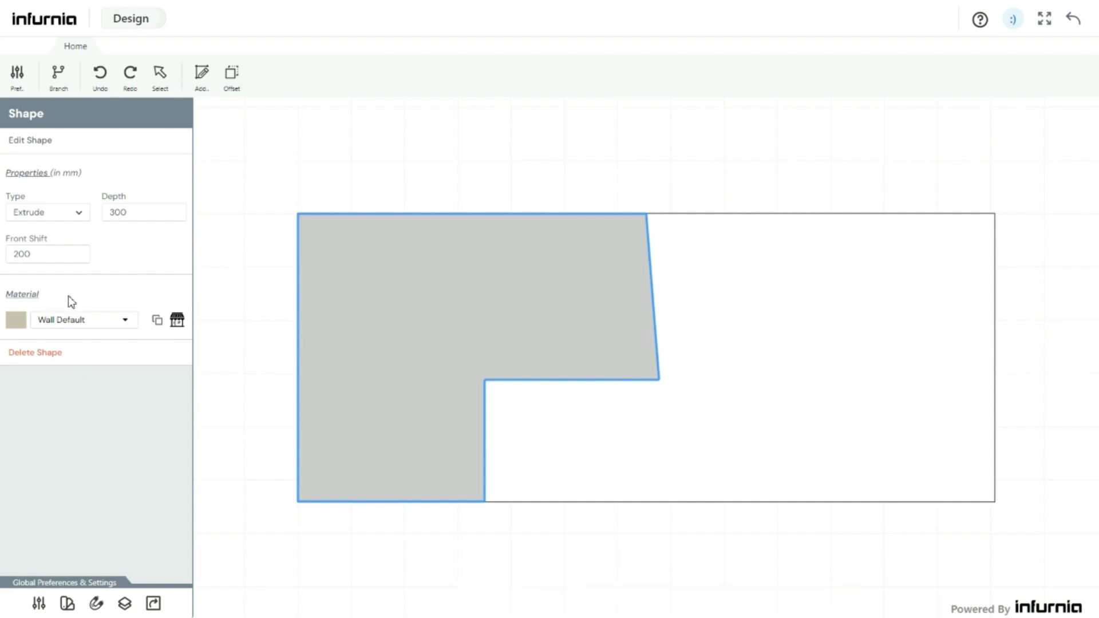
# - Change the shape's material to Red Cement Wall, and briefly view the wall tiles available in the store
pyautogui.click(126, 322)
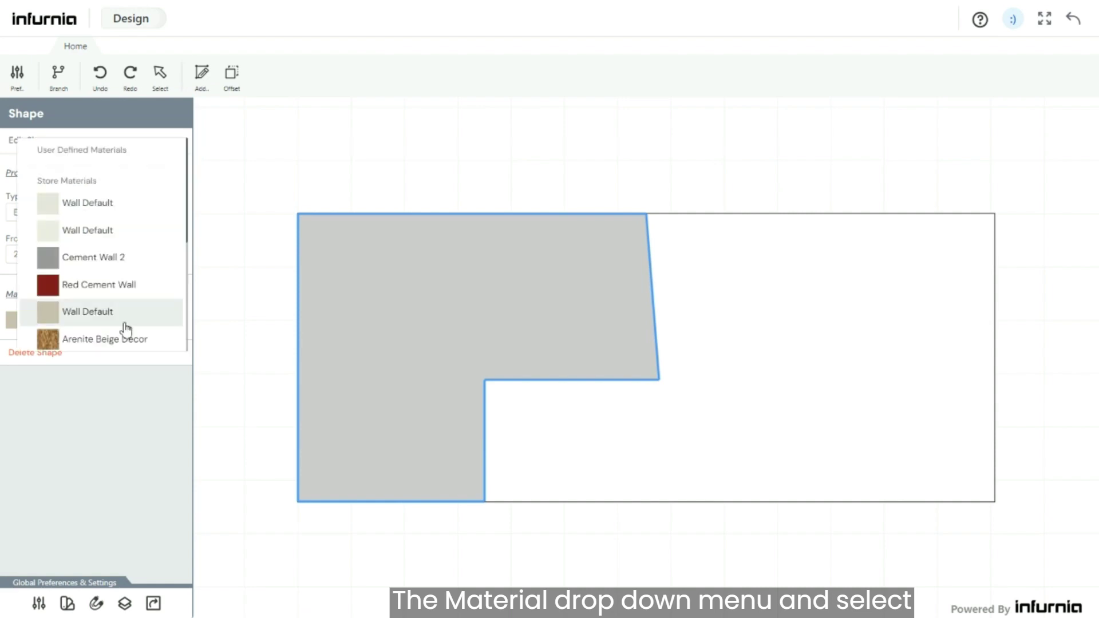
pyautogui.click(108, 289)
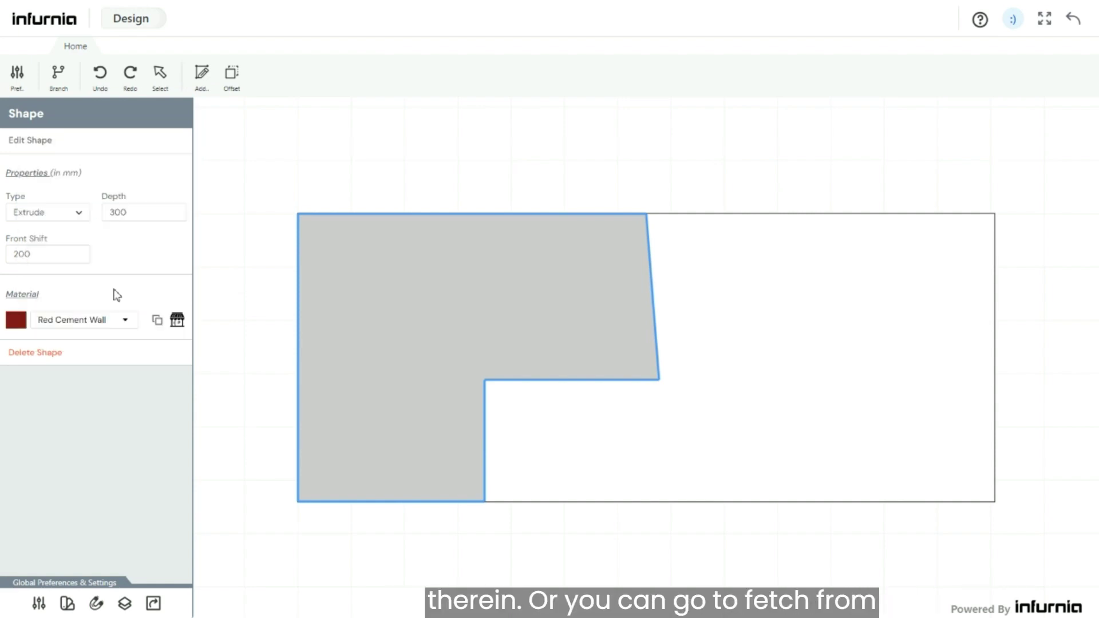
pyautogui.click(177, 320)
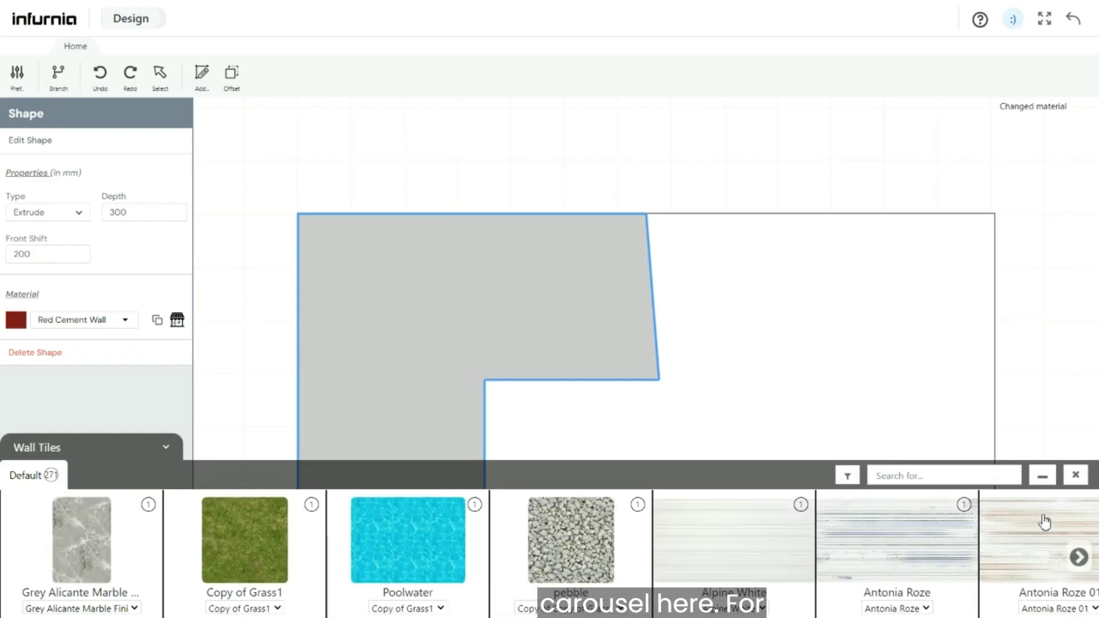
pyautogui.click(1076, 475)
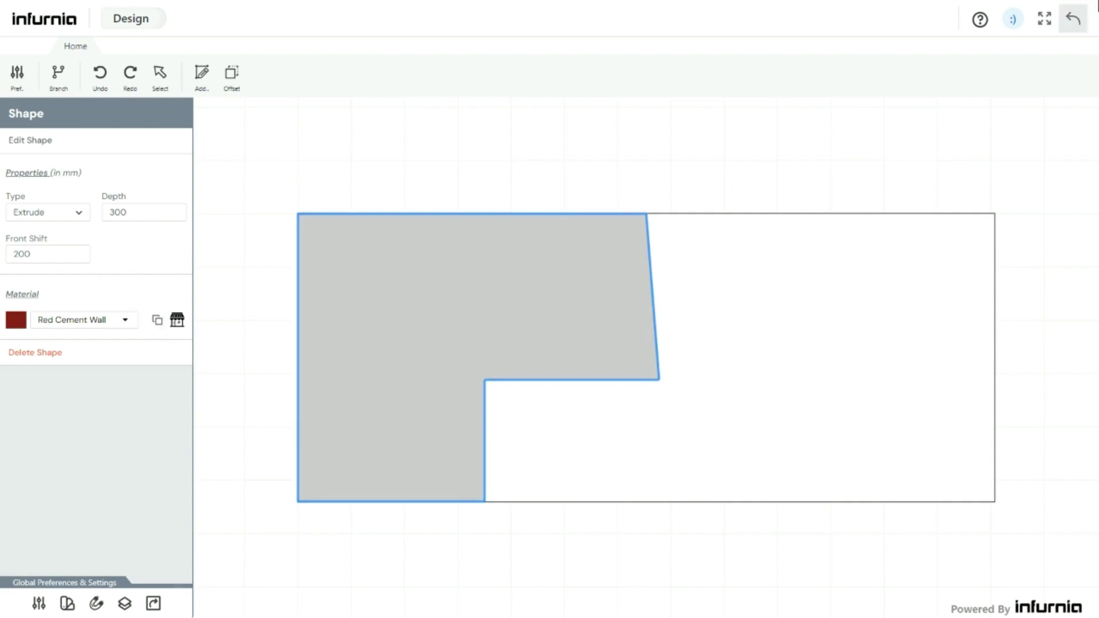
# - Return to the 3D building view and examine the edited tiling's shape, material, depth and front shift on the wall
pyautogui.click(1075, 23)
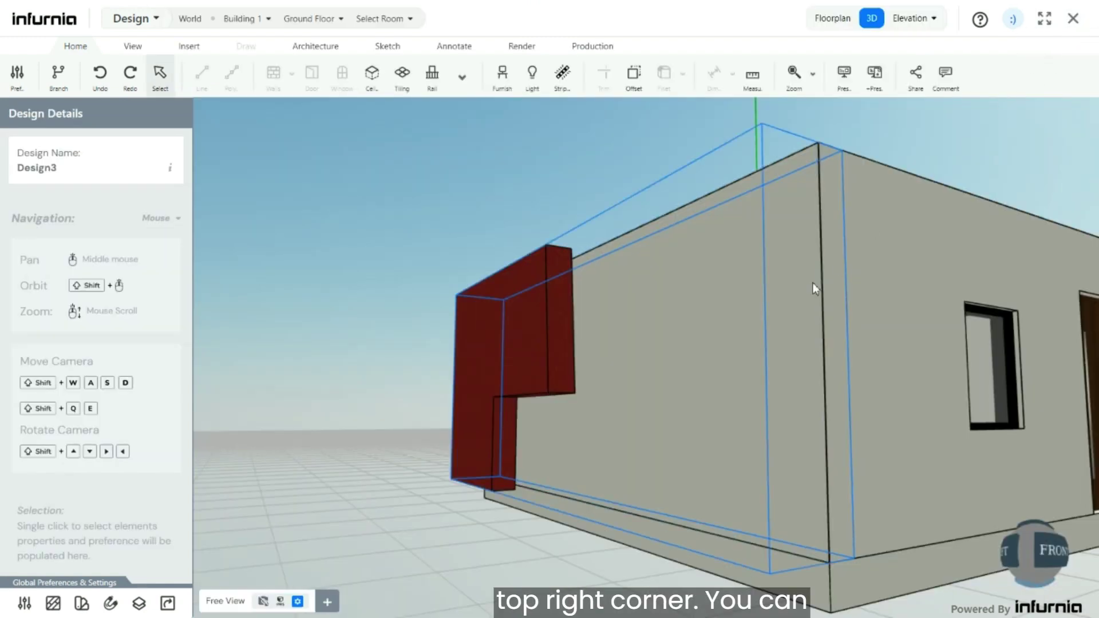
pyautogui.scroll(1, 500, 296)
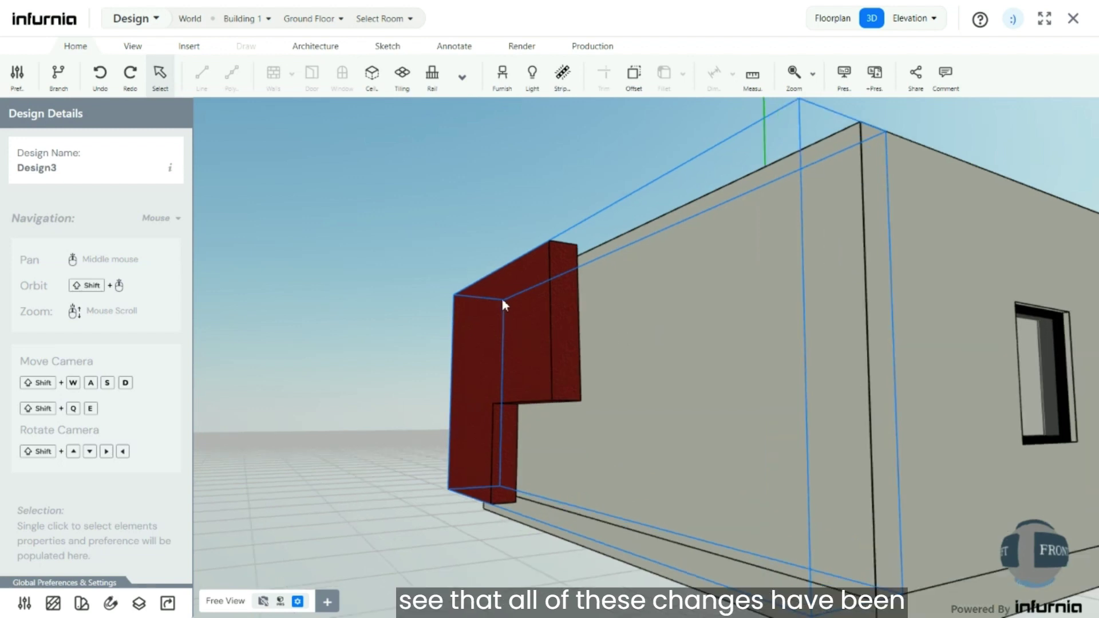
pyautogui.scroll(1, 502, 299)
pyautogui.moveTo(502, 300); pyautogui.dragTo(501, 311, button='middle')
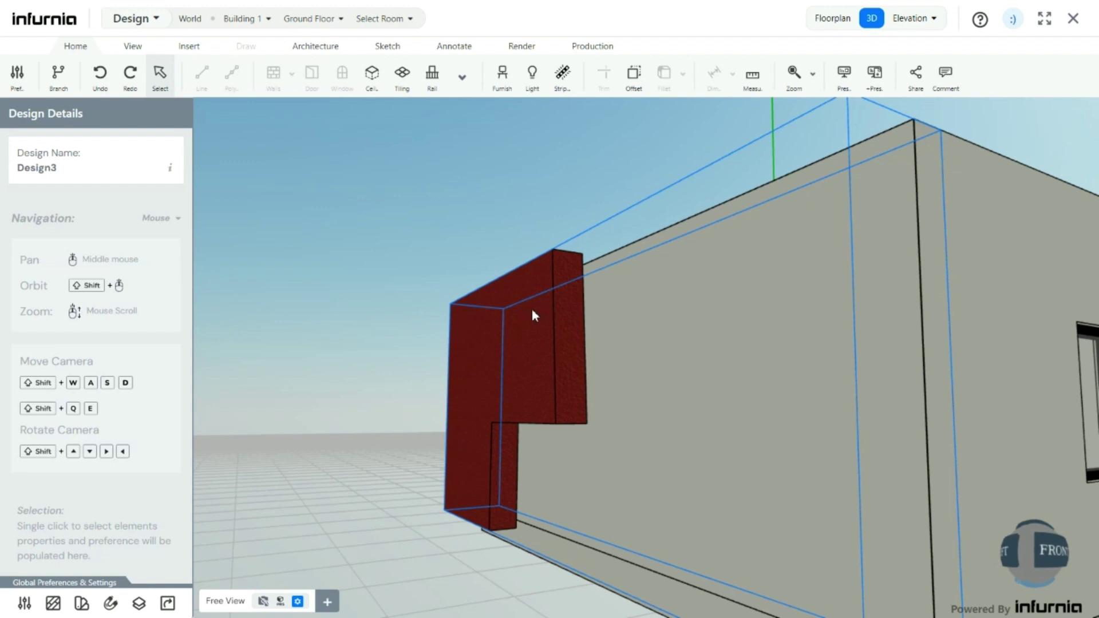
pyautogui.scroll(-1, 512, 351)
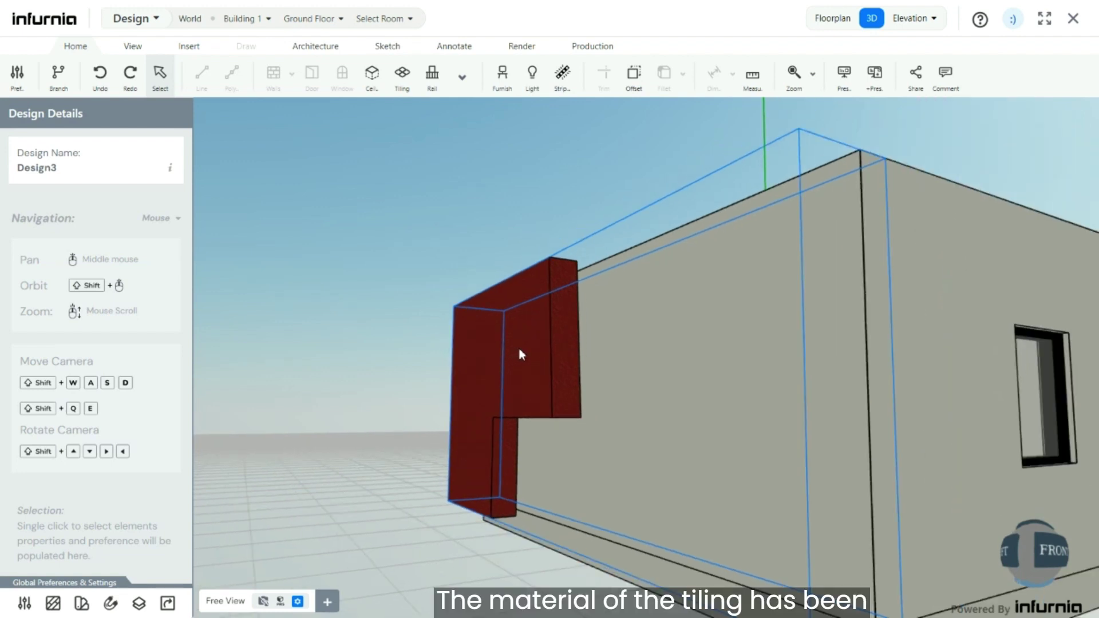
pyautogui.scroll(1, 536, 370)
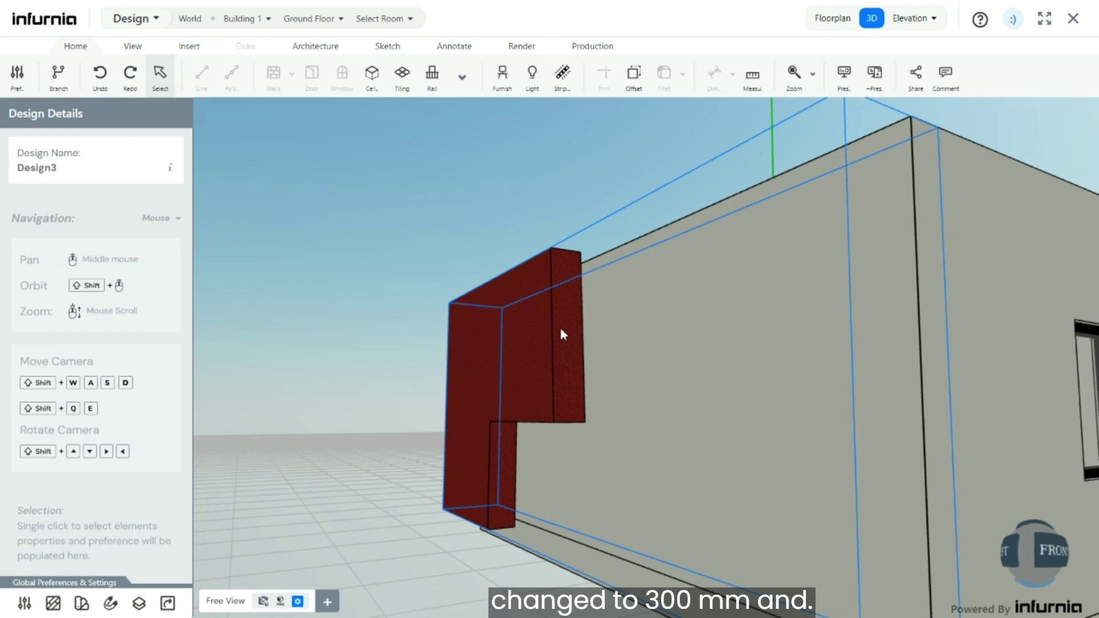
pyautogui.scroll(-1, 538, 374)
pyautogui.keyDown('shift'); pyautogui.moveTo(450, 377); pyautogui.dragTo(626, 367, button='middle'); pyautogui.keyUp('shift')
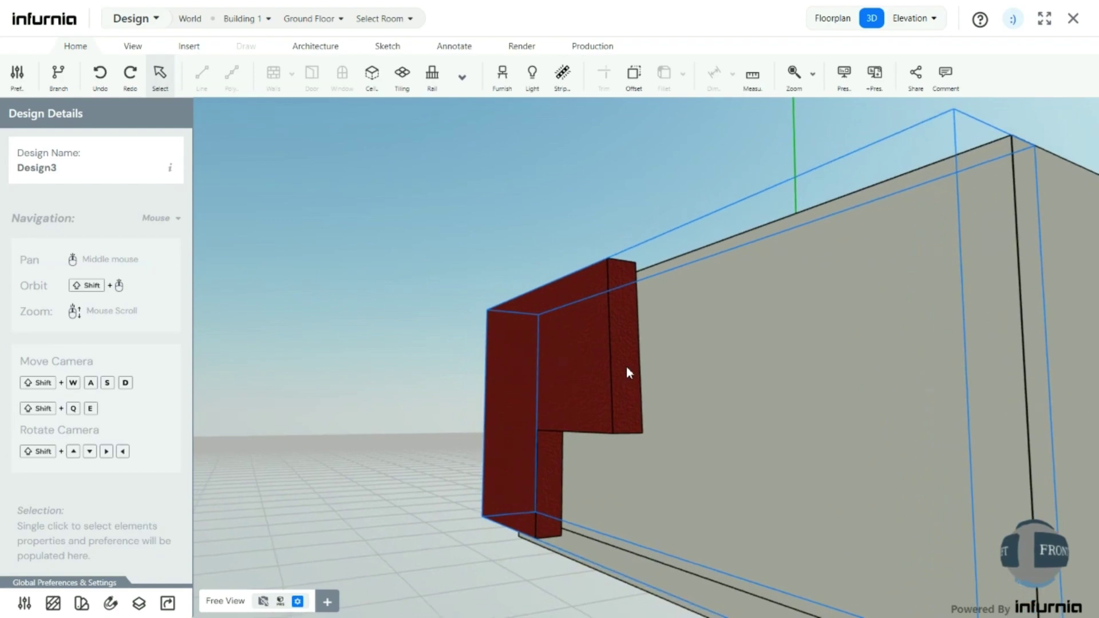